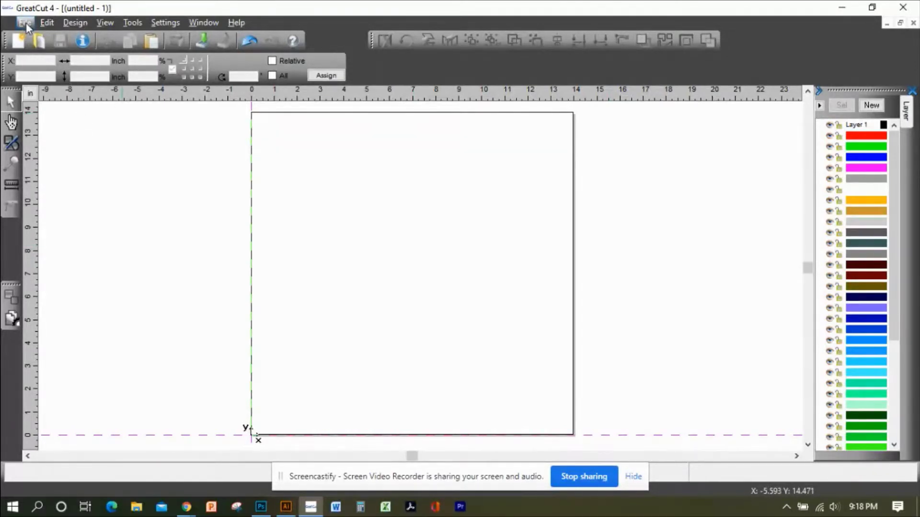
Import the 'back names master' file from the NAMES COLLEGIATE folder.
left_click(26, 22)
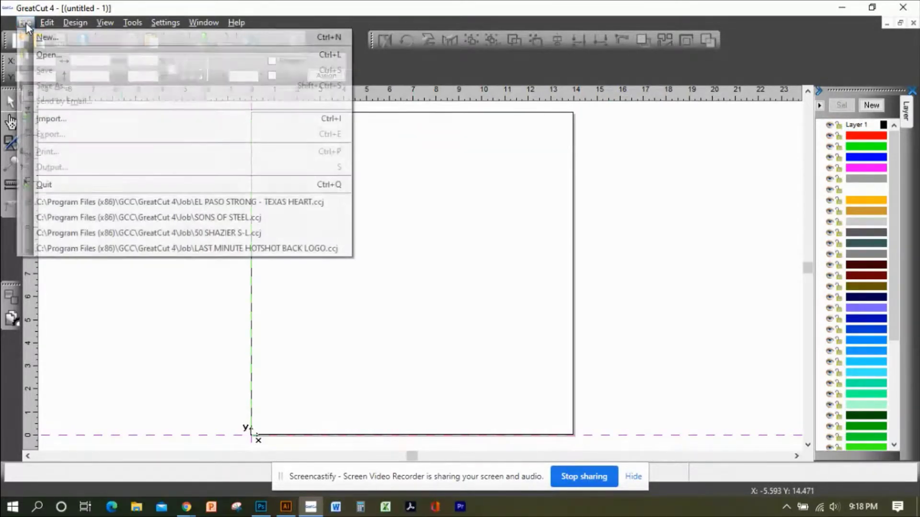
left_click(56, 119)
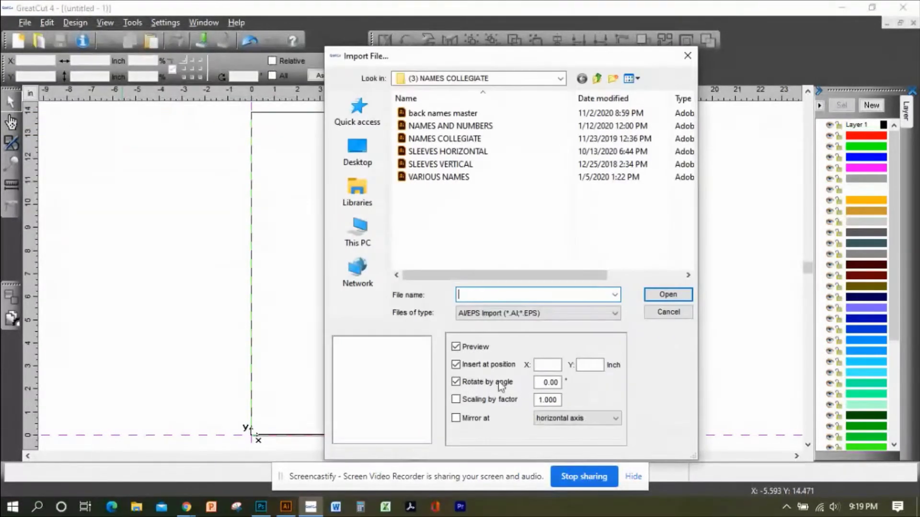
left_click(447, 114)
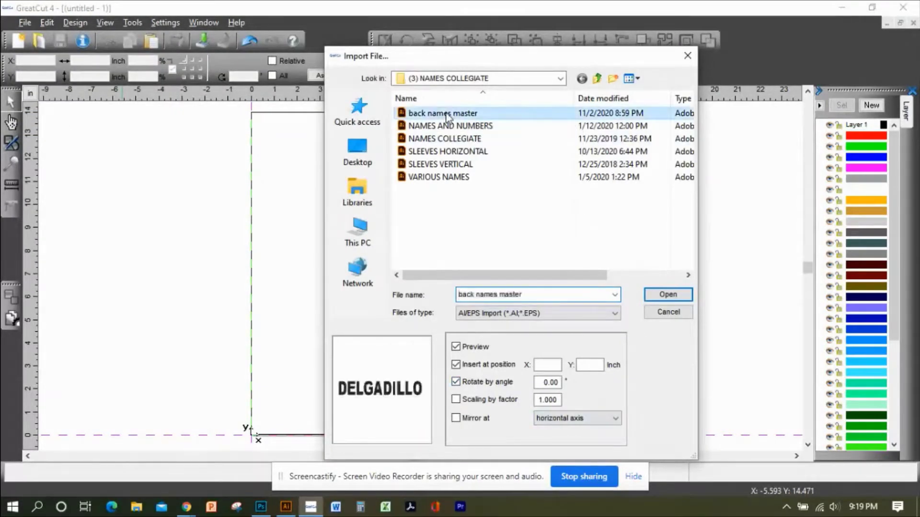
left_click(666, 295)
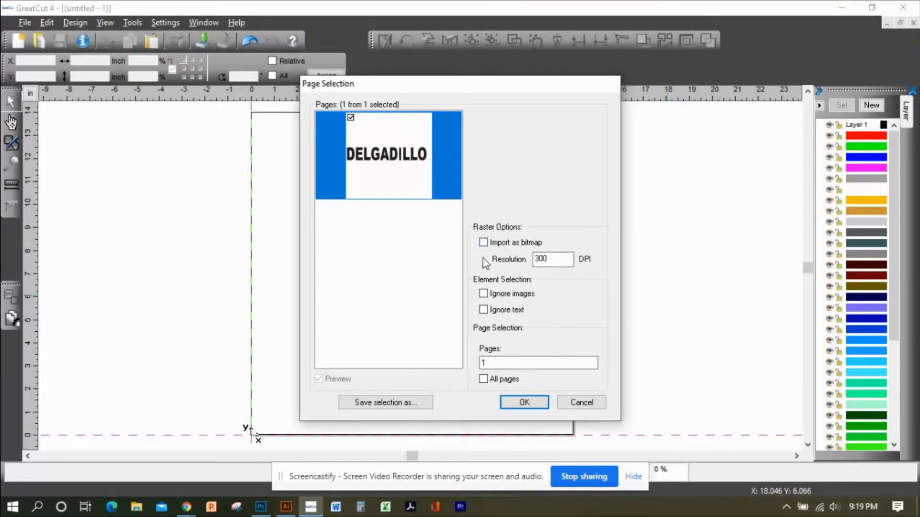
Import page 1, placing the 12.028 × 2.015 inch DELGADILLO group on the page.
left_click(533, 403)
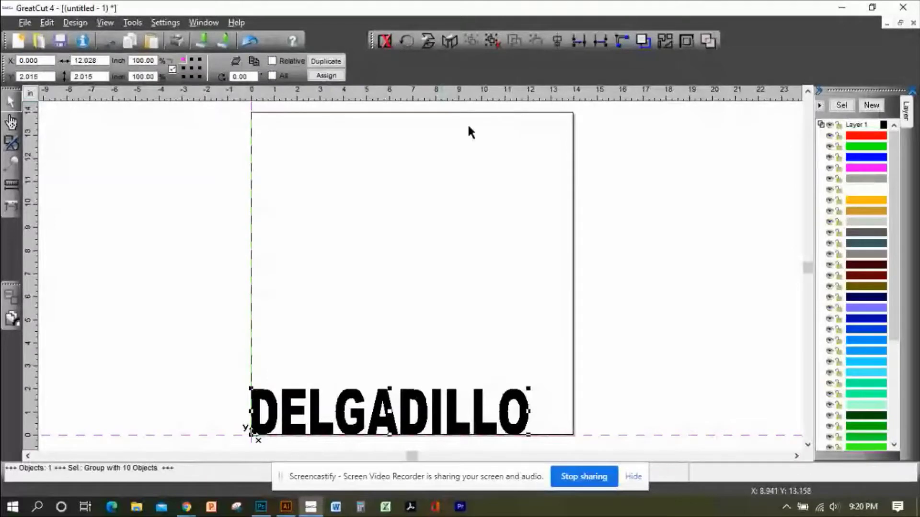
Mirror the DELGADILLO lettering, rotate it 90°, and move it to the page's left edge.
left_click(451, 41)
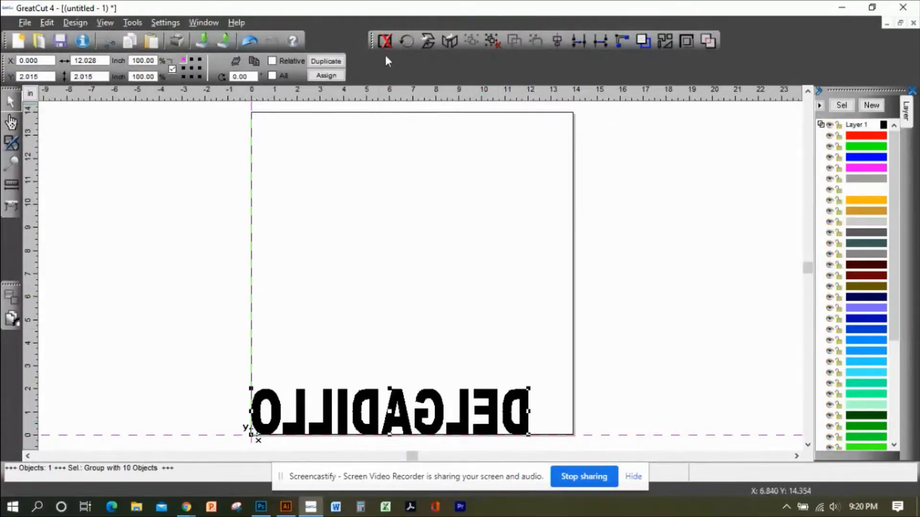
left_click(406, 40)
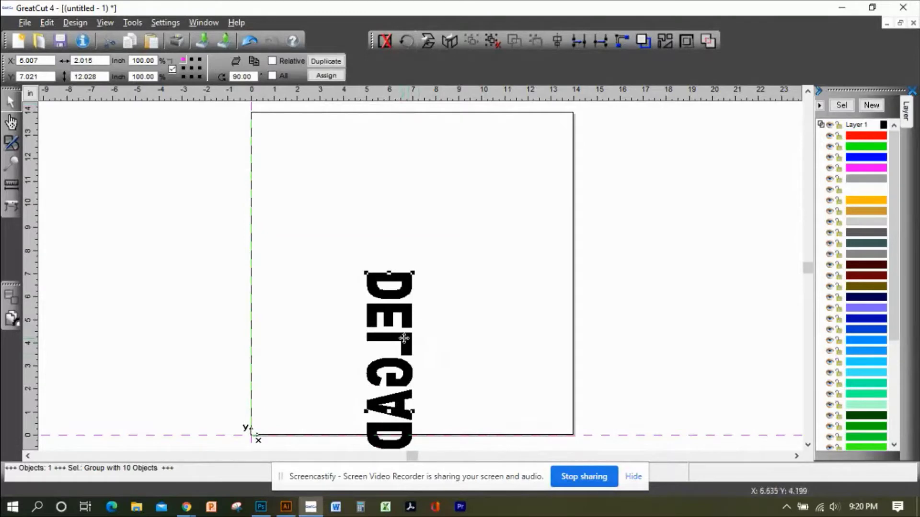
left_click_drag(405, 340, 294, 216)
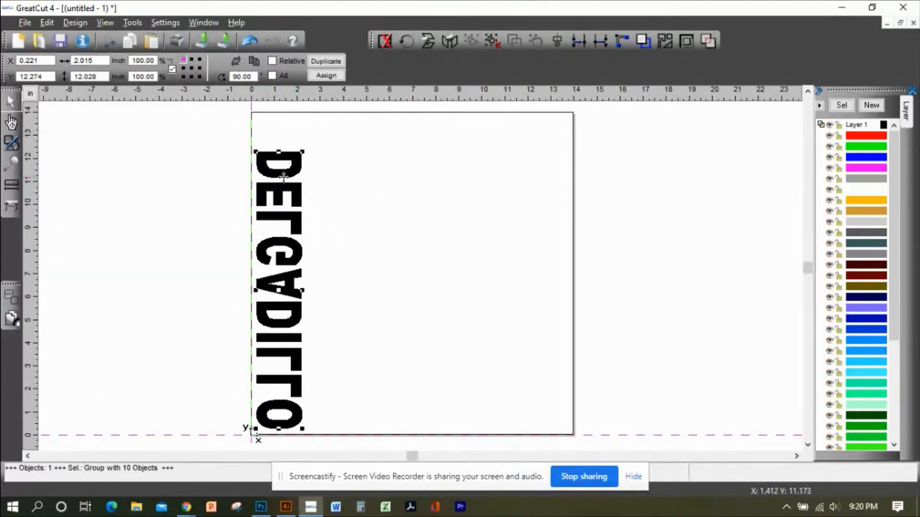
left_click(407, 42)
left_click(407, 42)
left_click(407, 41)
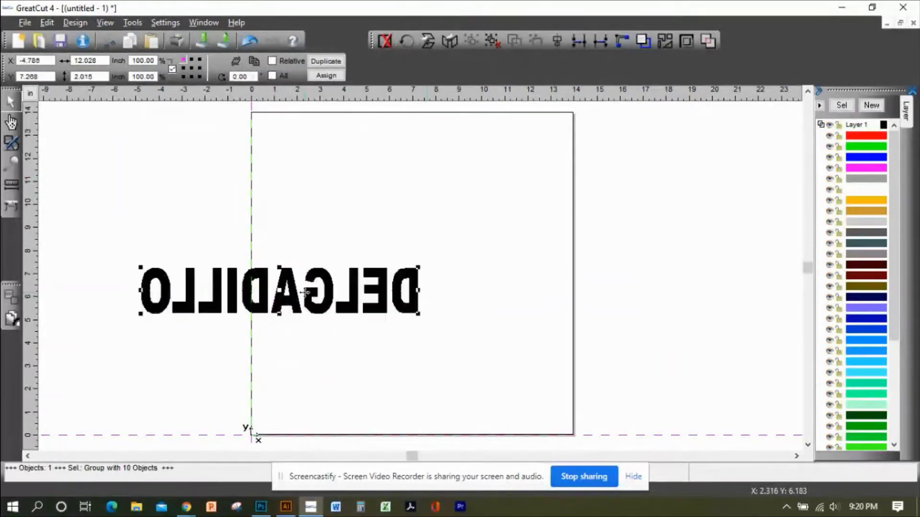
left_click_drag(335, 291, 430, 407)
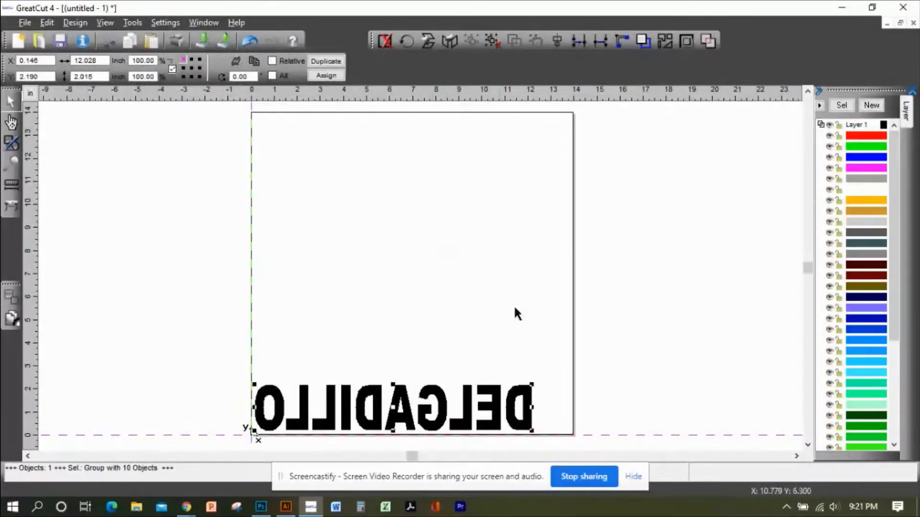
left_click(407, 42)
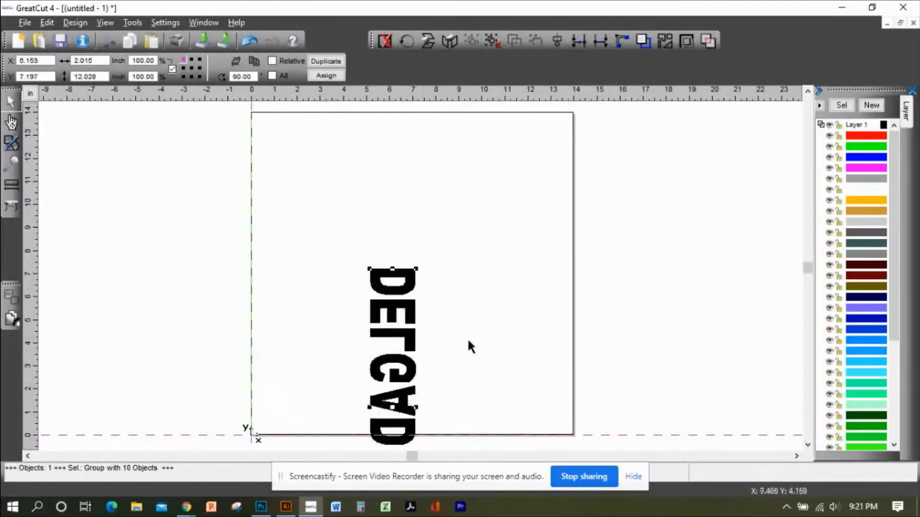
left_click_drag(409, 345, 298, 230)
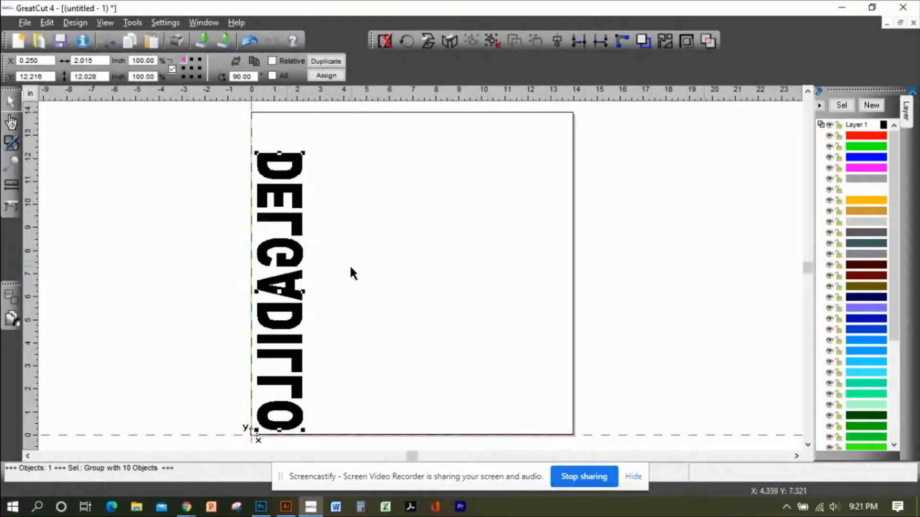
Open the GCC Expert 24 LX output settings, keeping Cut mode and the Foil profile.
left_click(24, 23)
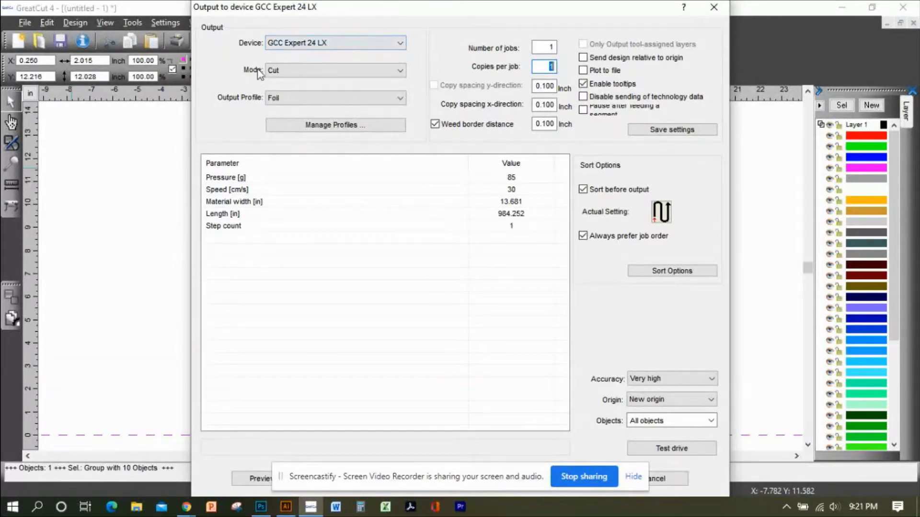
left_click(281, 72)
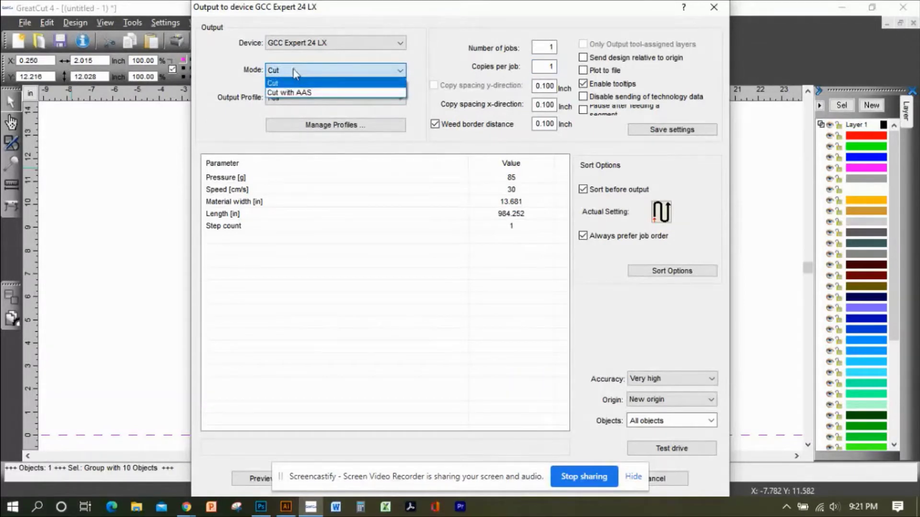
left_click(293, 71)
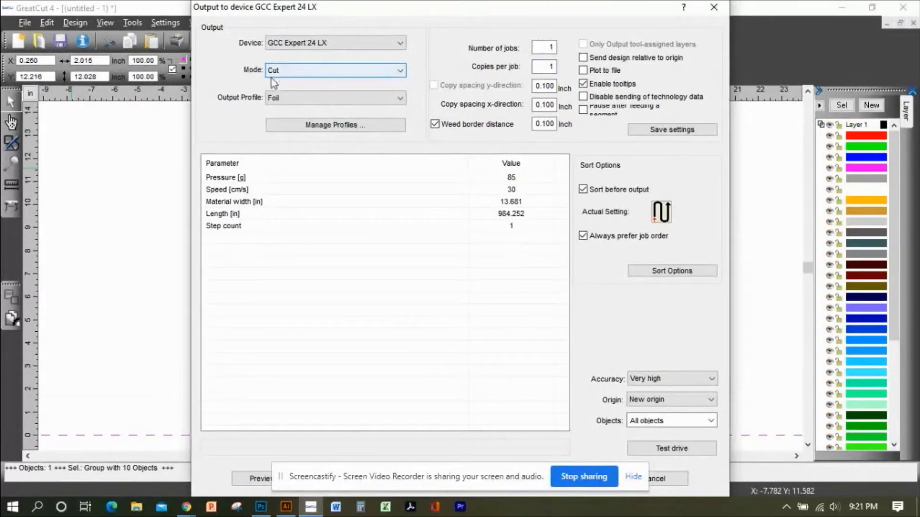
left_click(296, 99)
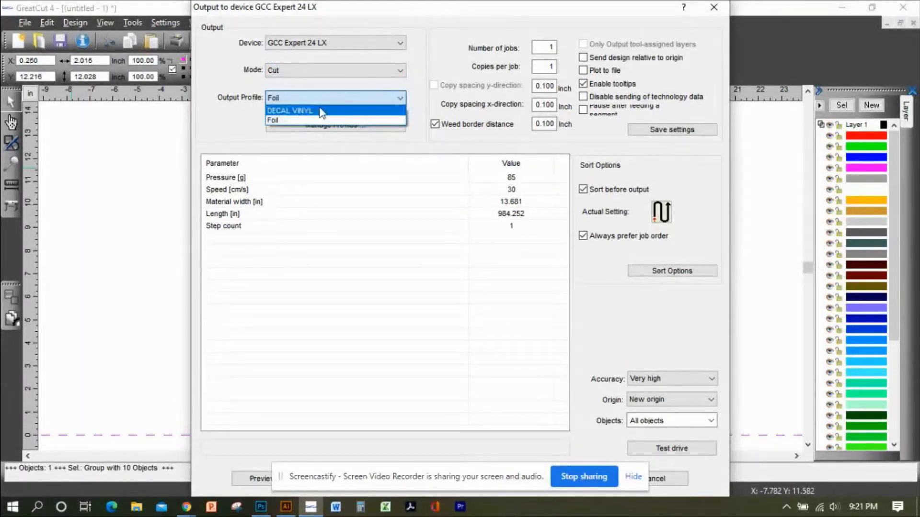
left_click(294, 101)
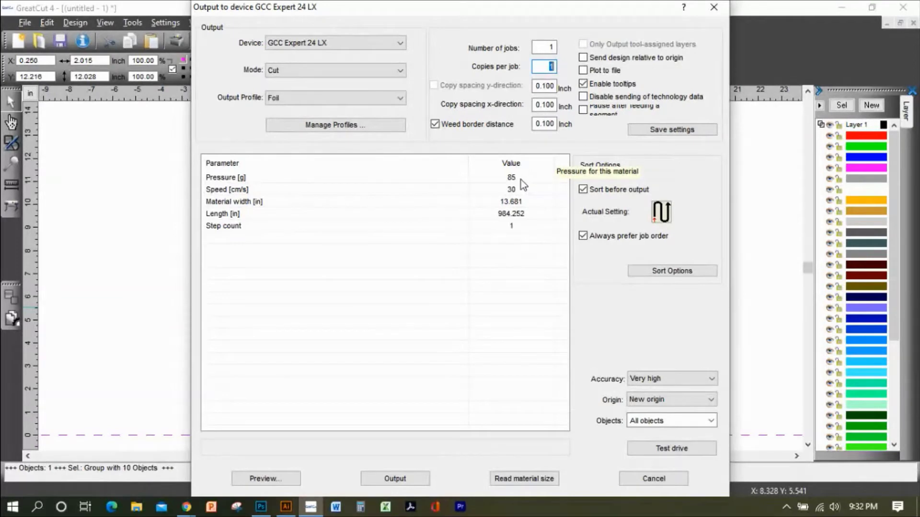
Keep pressure at 85 and width at 13.681 in, then read the material size from the cutter.
left_click(520, 178)
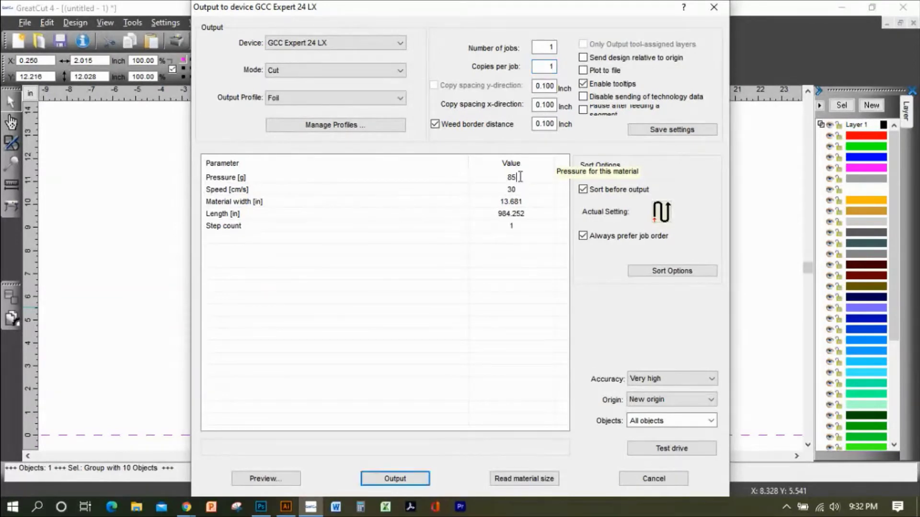
left_click(445, 179)
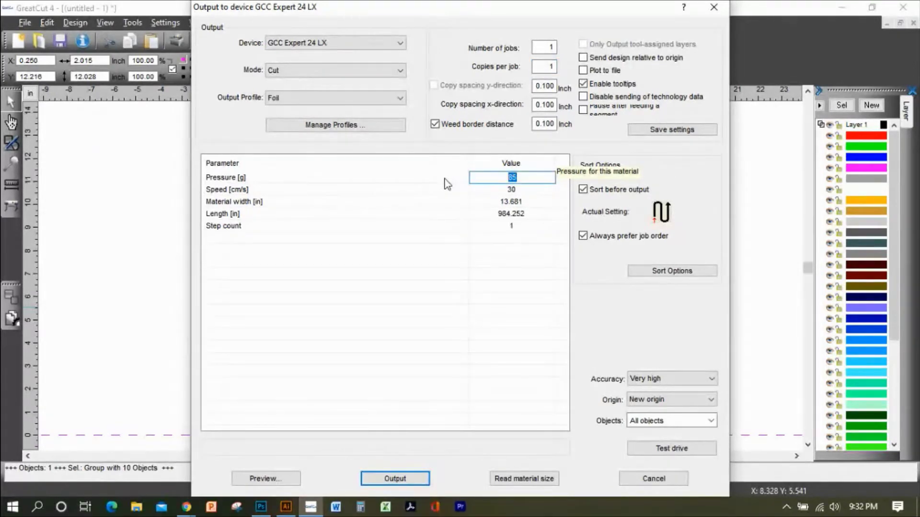
left_click(524, 198)
left_click(525, 200)
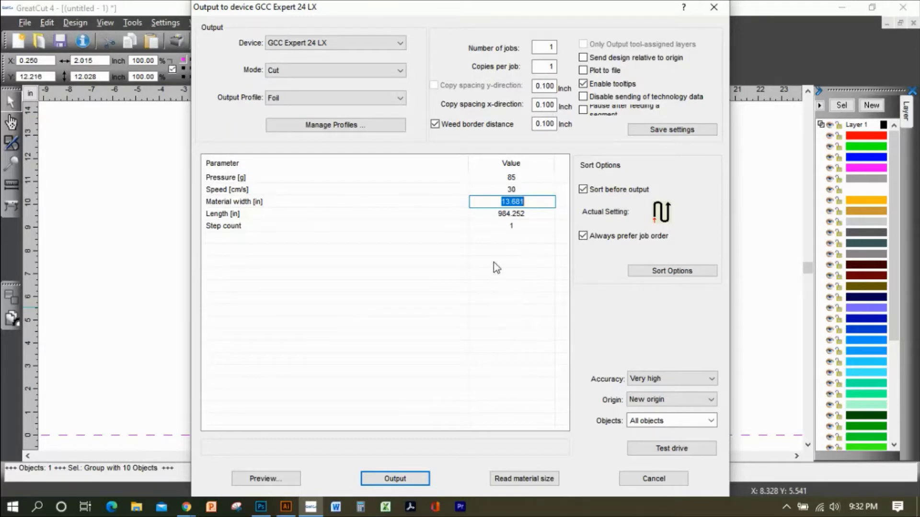
key("Return")
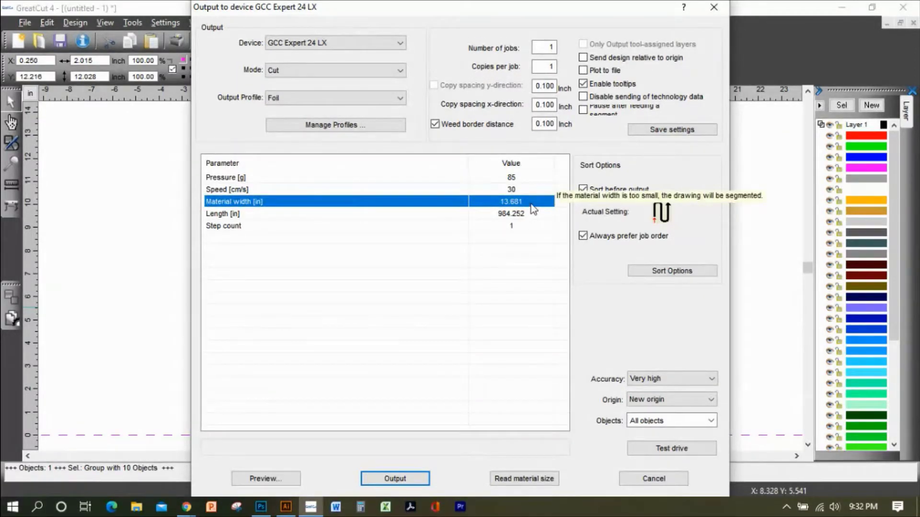
left_click(527, 480)
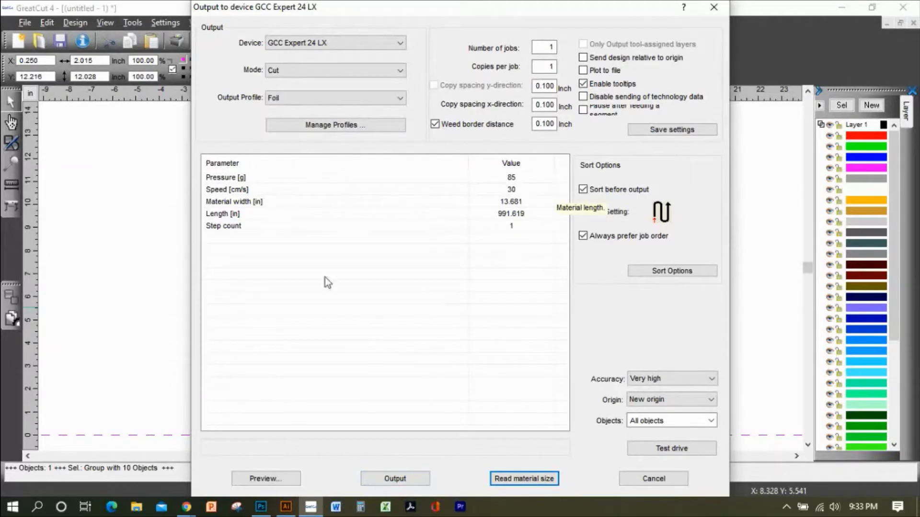
Preview the job and rotate the axis twice so the lettering sits at 270°.
left_click(266, 478)
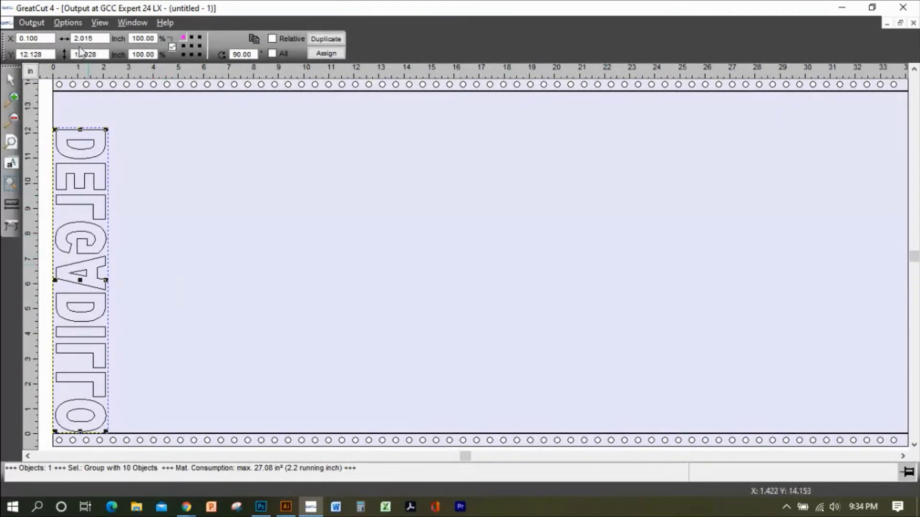
left_click(68, 23)
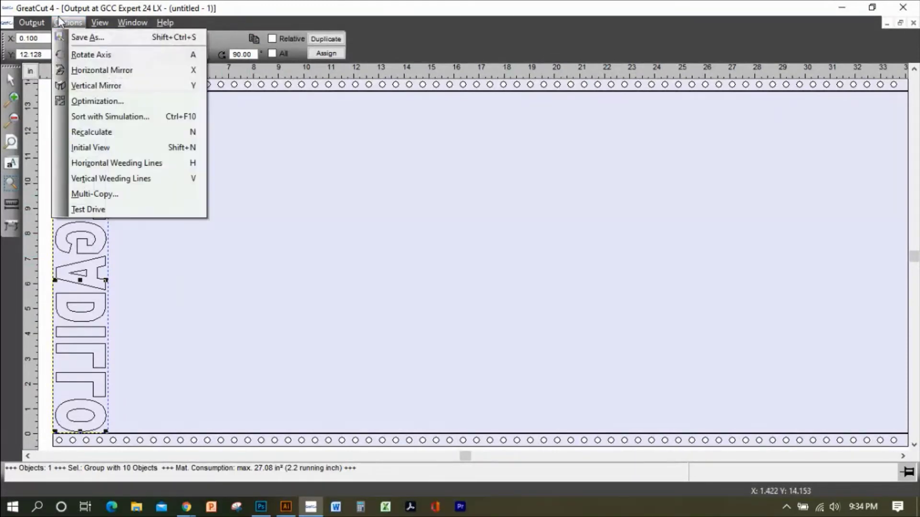
left_click(91, 54)
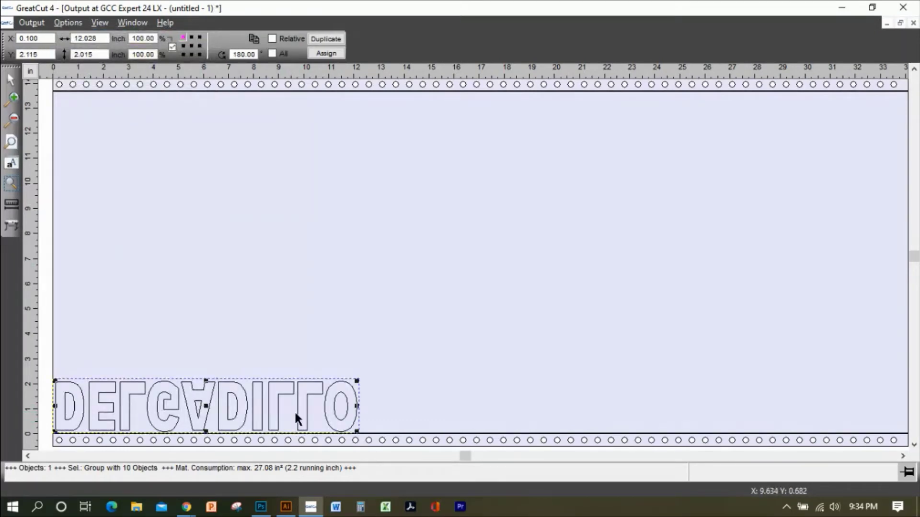
left_click(60, 24)
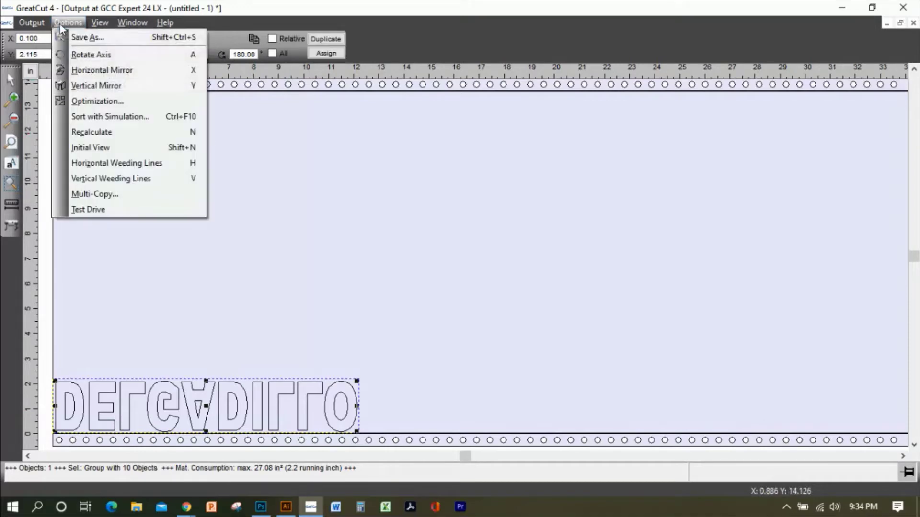
left_click(91, 54)
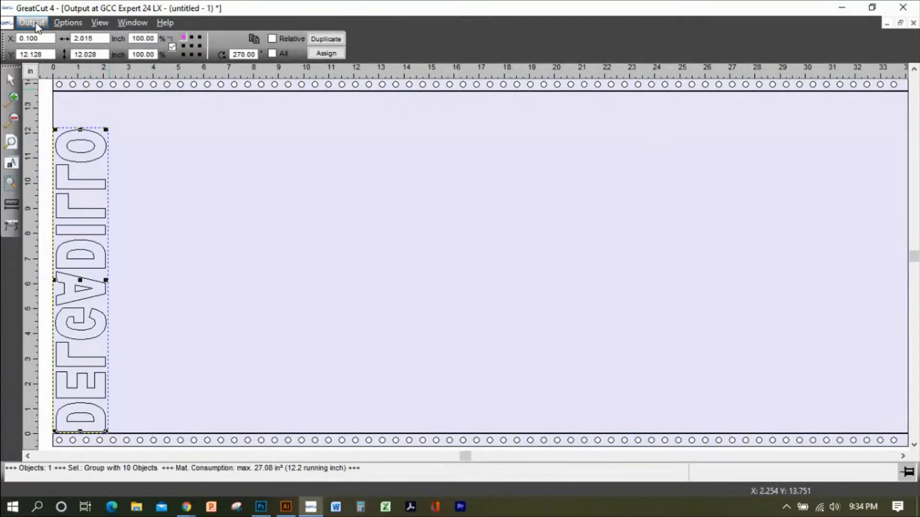
Close the output preview to return to the design page.
left_click(32, 23)
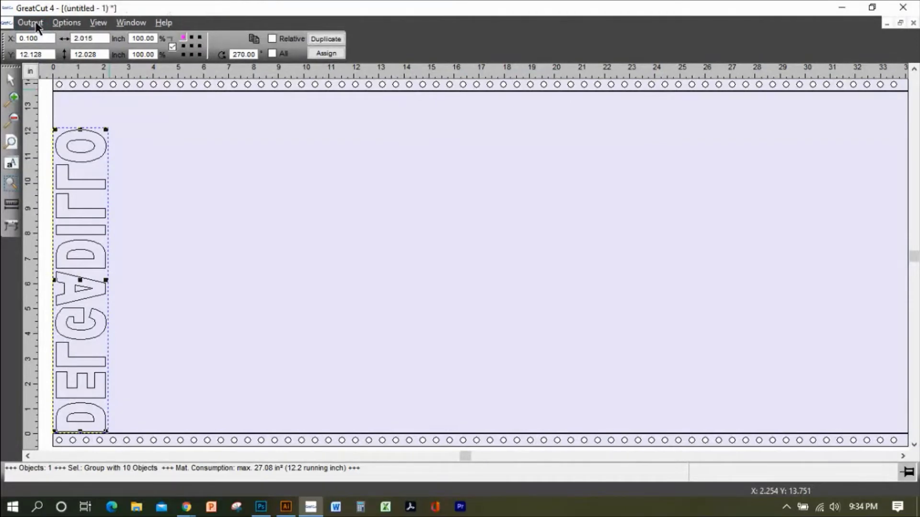